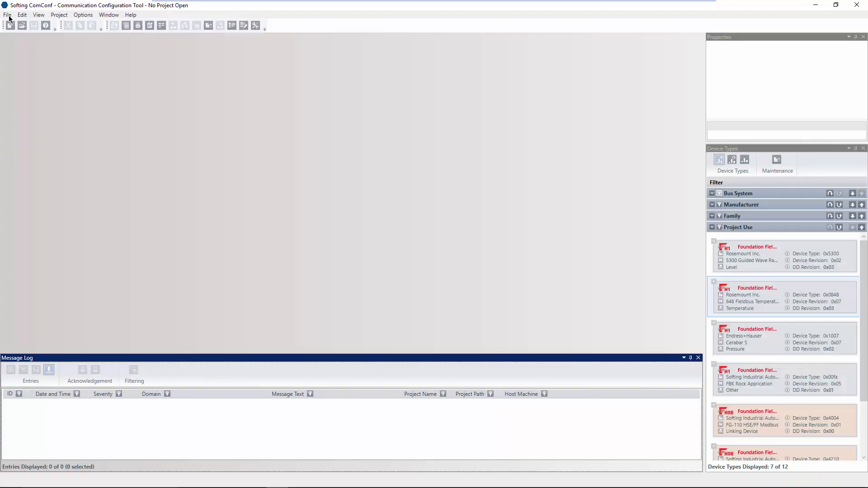
Start a new project from the 'FF Project with FG-200' template and set up folder name FG200.
left_click(7, 15)
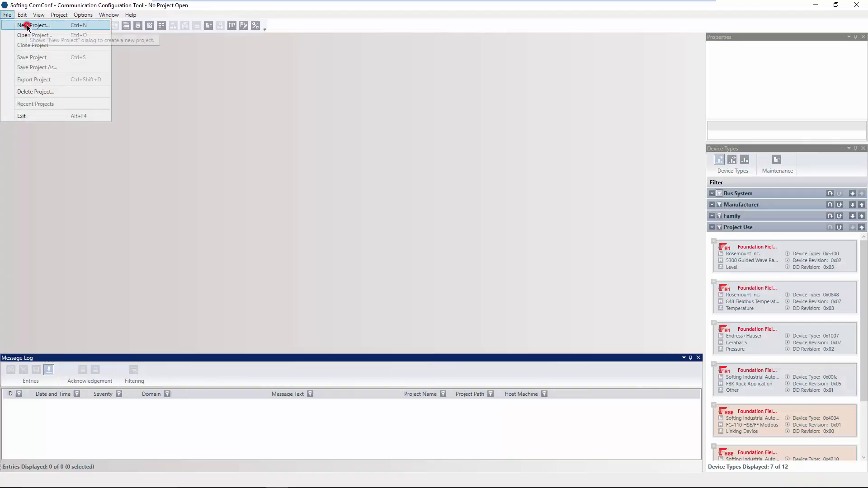
left_click(28, 26)
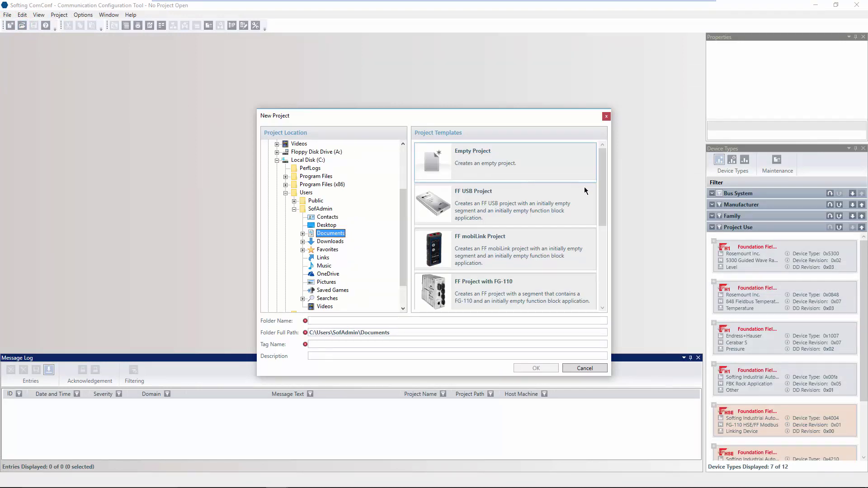
left_click_drag(603, 191, 605, 247)
left_click(554, 243)
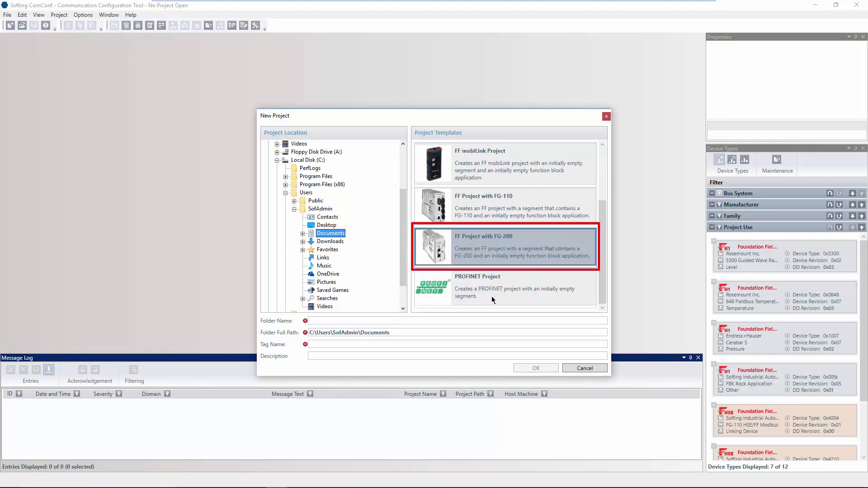
left_click(448, 320)
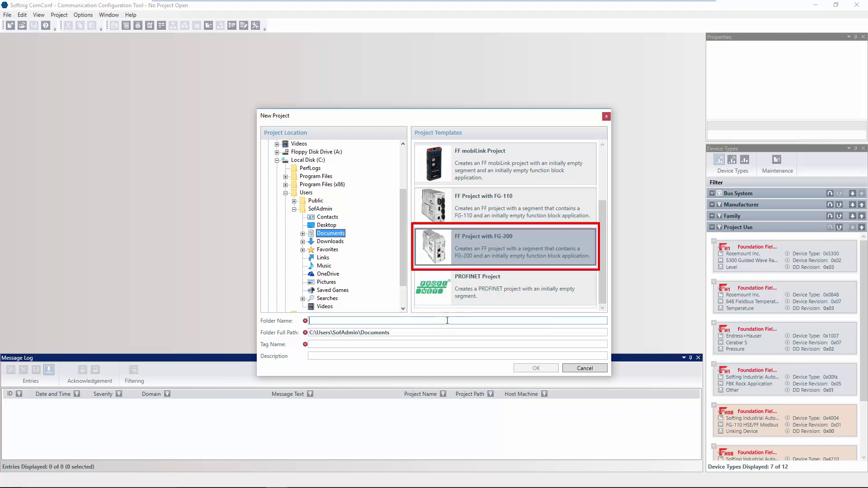
type("FG200")
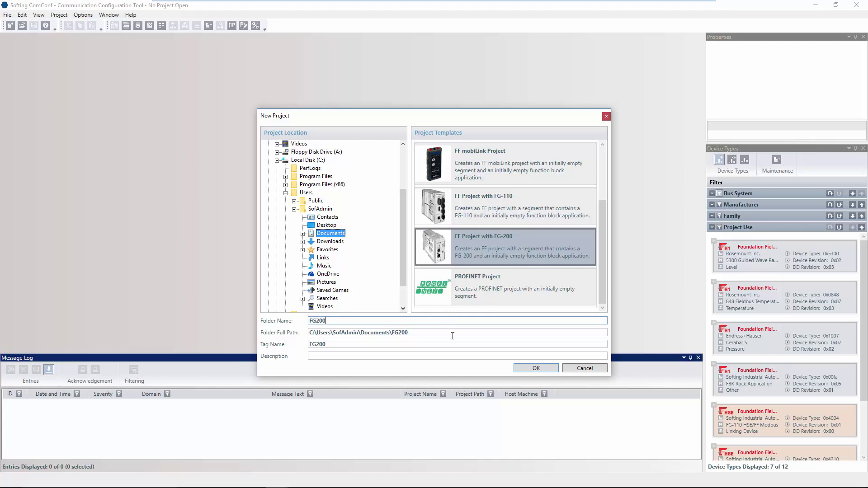
Confirm creation of the FG200 project with its FG-200 linking device.
left_click(527, 368)
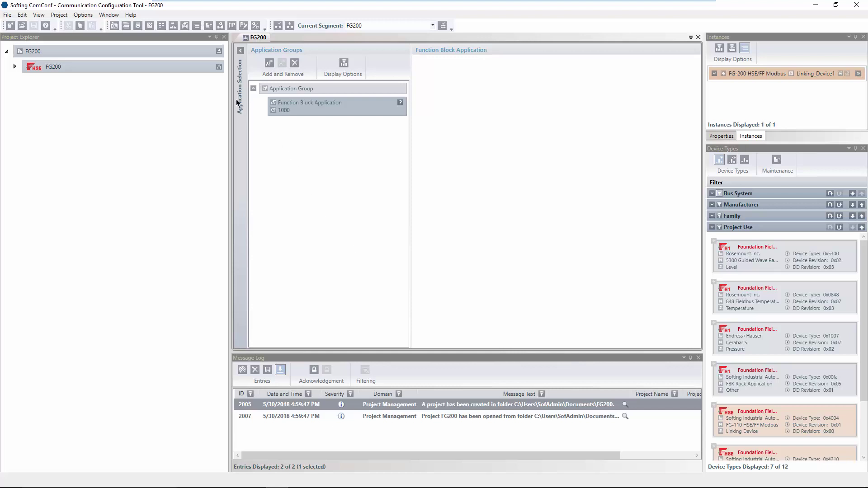
Confirm Profile1 uses the Ethernet0 adapter in Segment Management and close the settings.
left_click(219, 67)
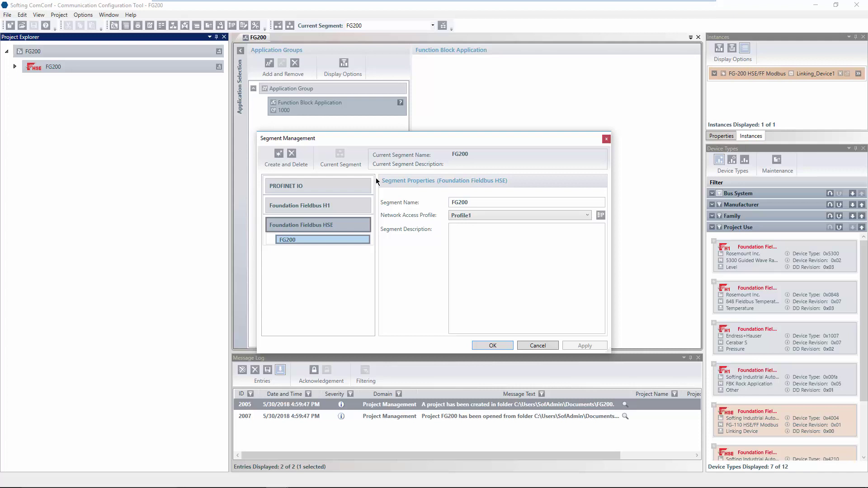
left_click(601, 216)
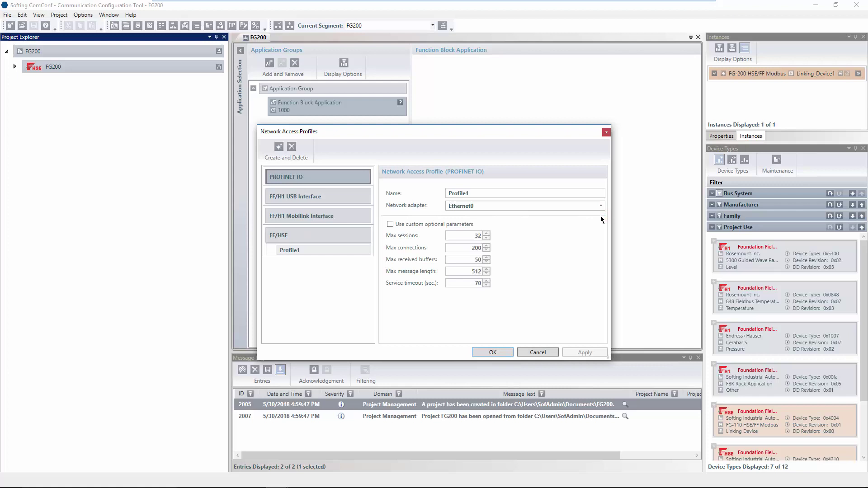
left_click(601, 206)
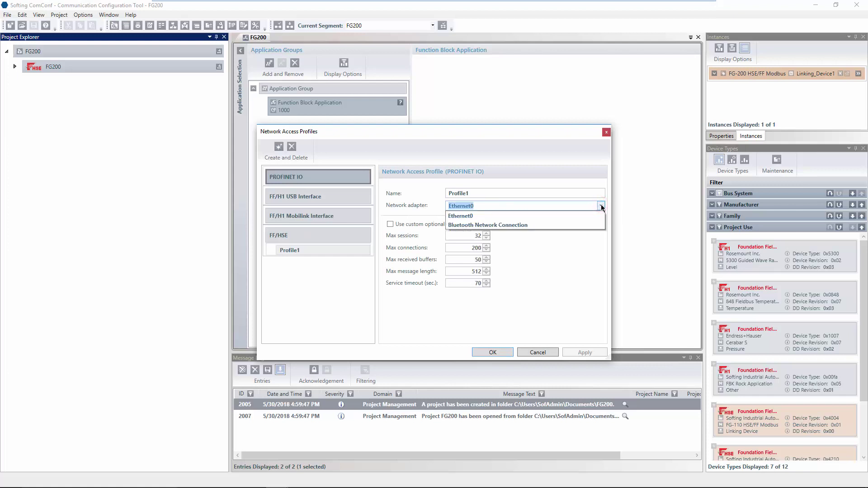
left_click(602, 206)
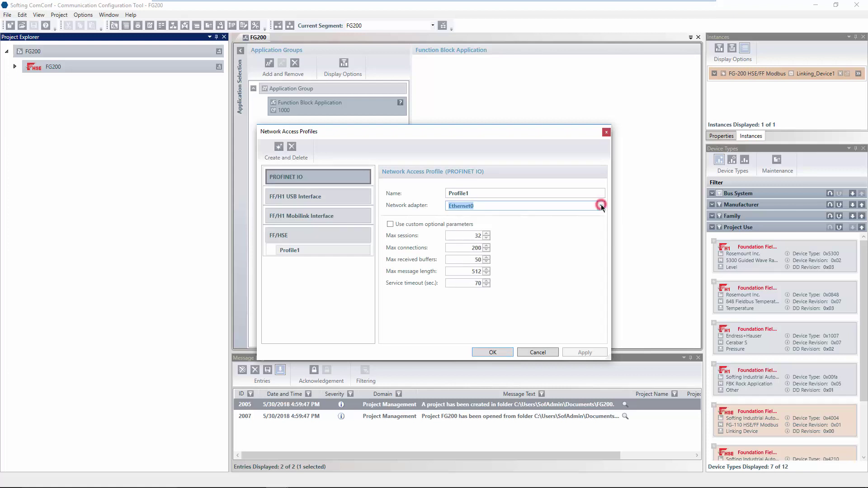
left_click(497, 353)
left_click(498, 345)
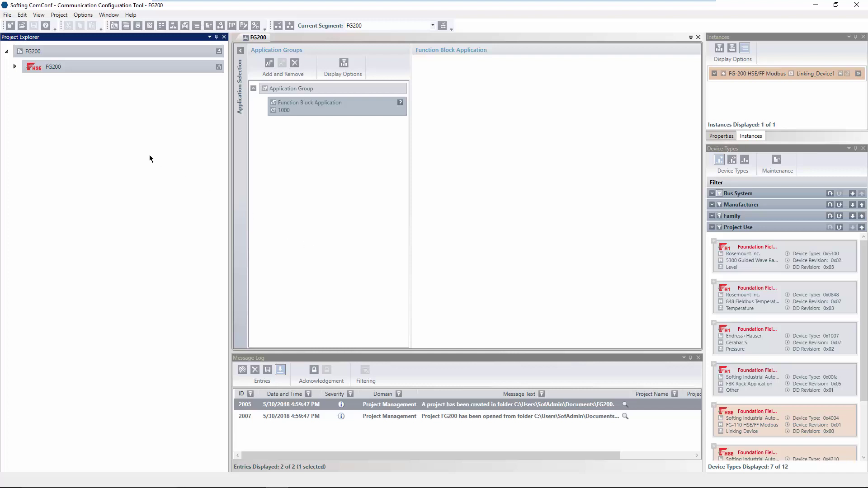
Delete the default FG-200 HSE/FF Modbus device from FG200's Main Topology.
left_click(14, 67)
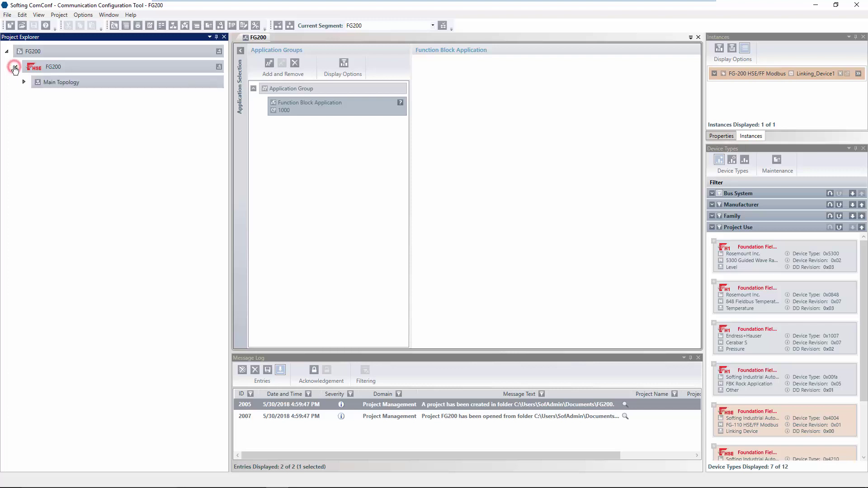
left_click(24, 82)
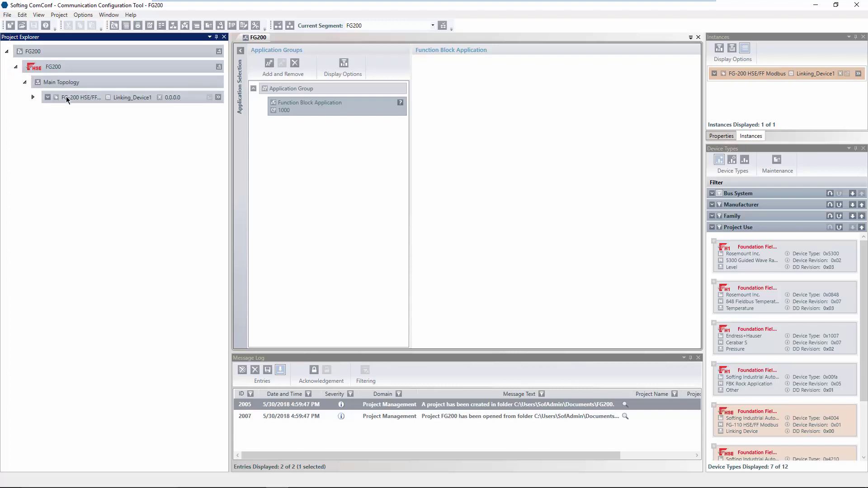
left_click(68, 96)
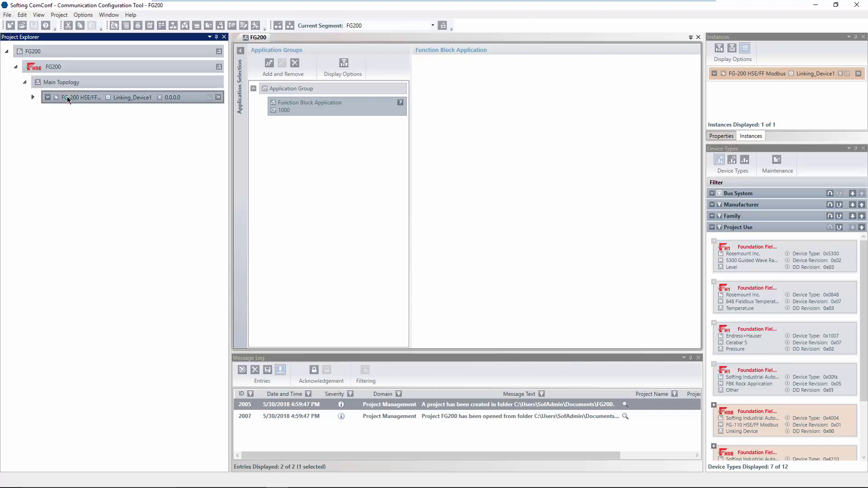
key("Delete")
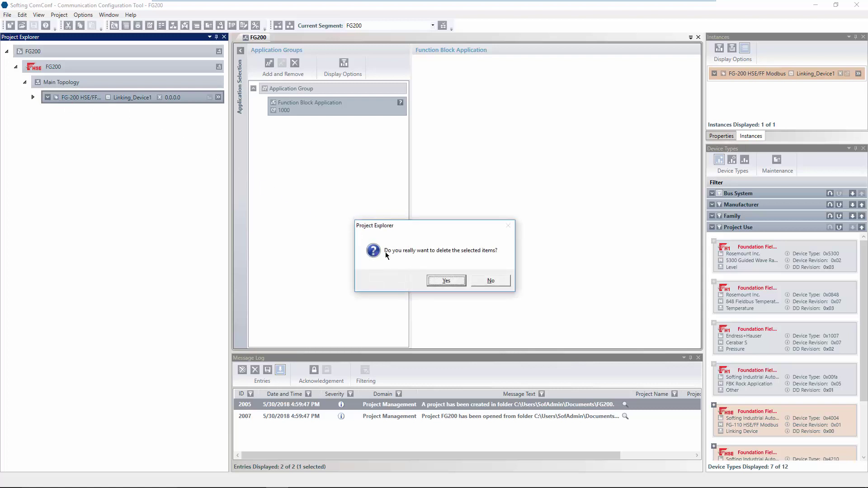
left_click(446, 281)
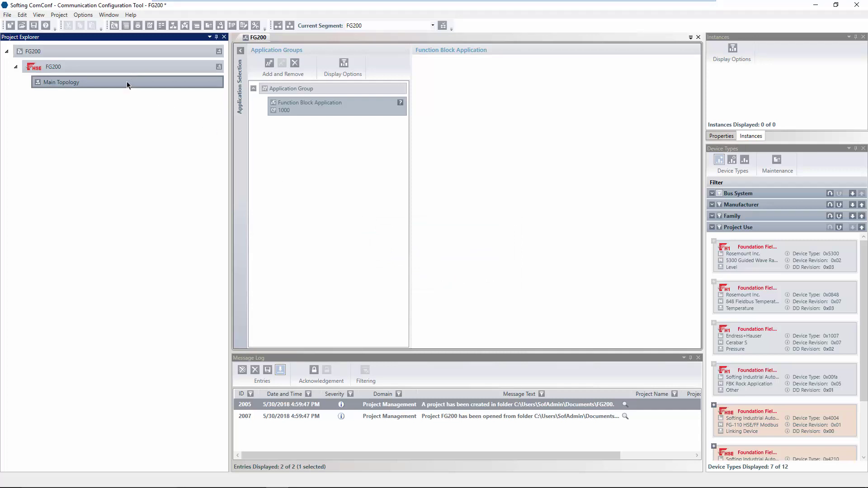
Scan the Live List and create a configured device from the FG200 gateway at 172.20.11.20.
left_click(41, 15)
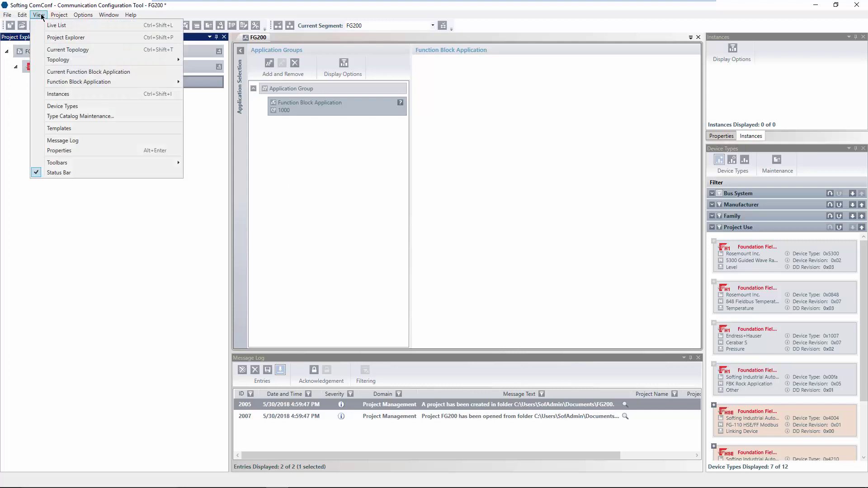
left_click(55, 24)
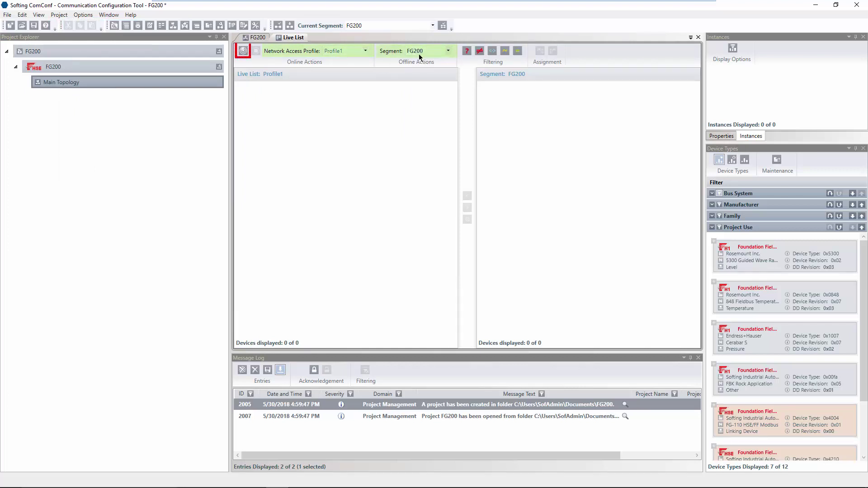
left_click(244, 53)
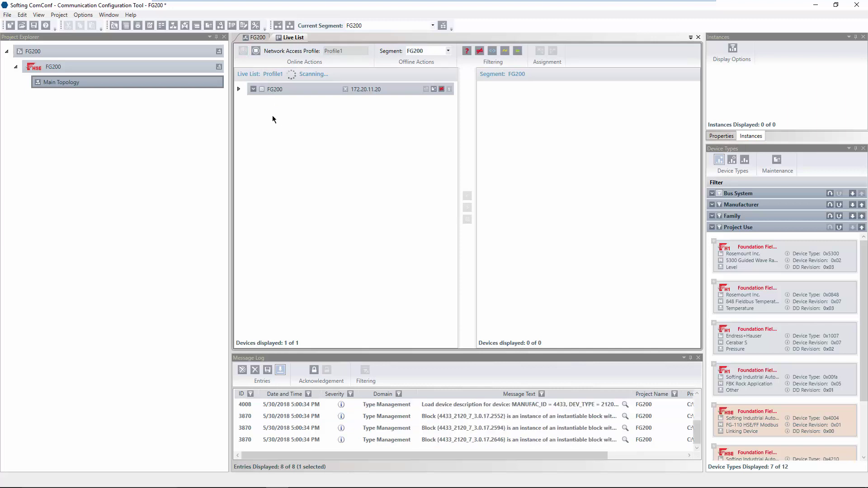
left_click(238, 89)
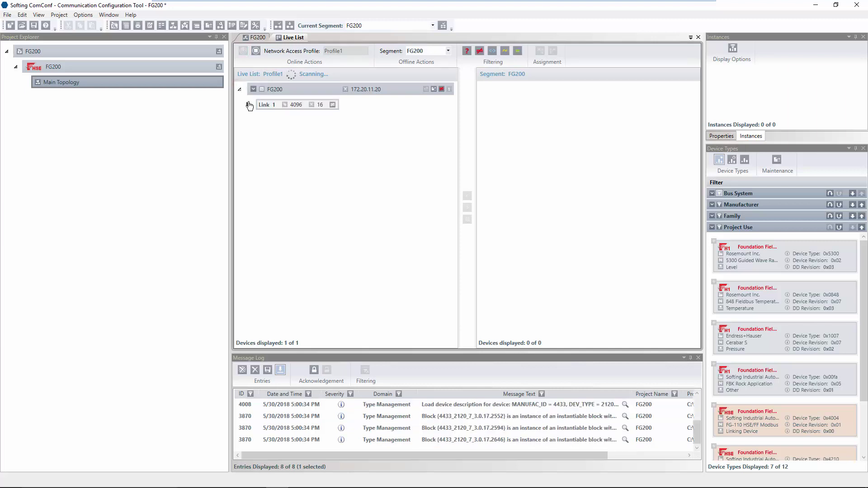
left_click(249, 105)
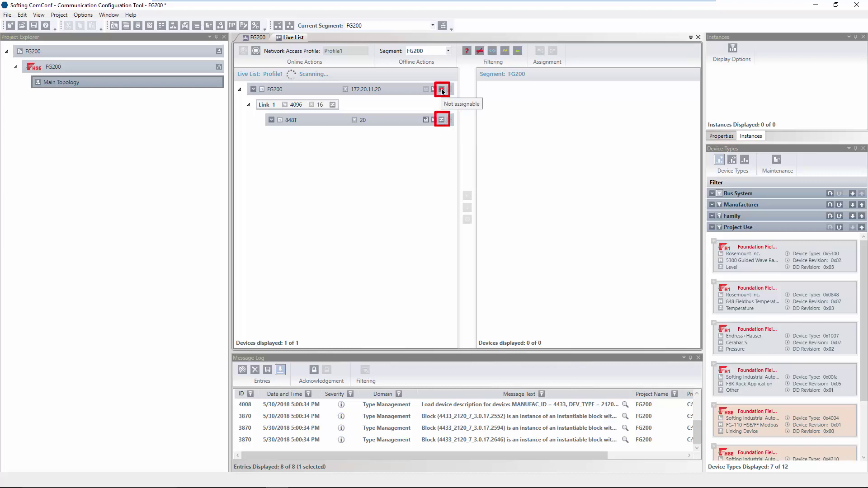
left_click(414, 90)
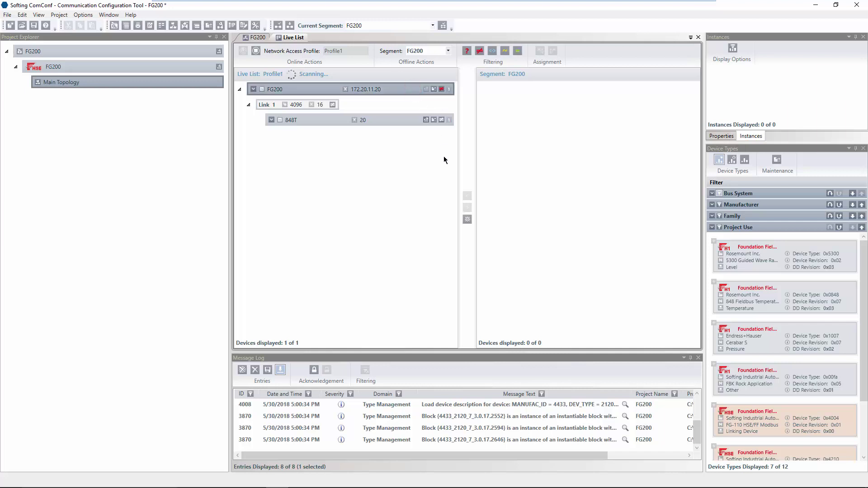
left_click(468, 220)
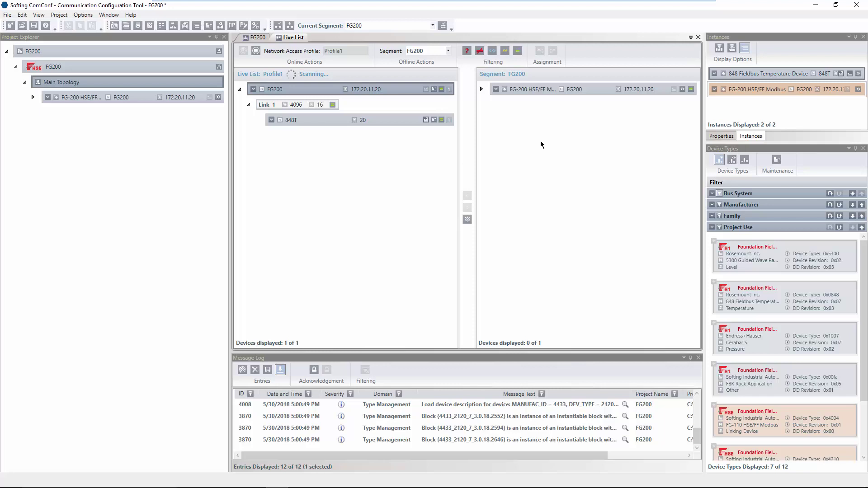
Expand the FG-200 segment device and Link 1 to reveal the 848T device at address 20.
left_click(481, 90)
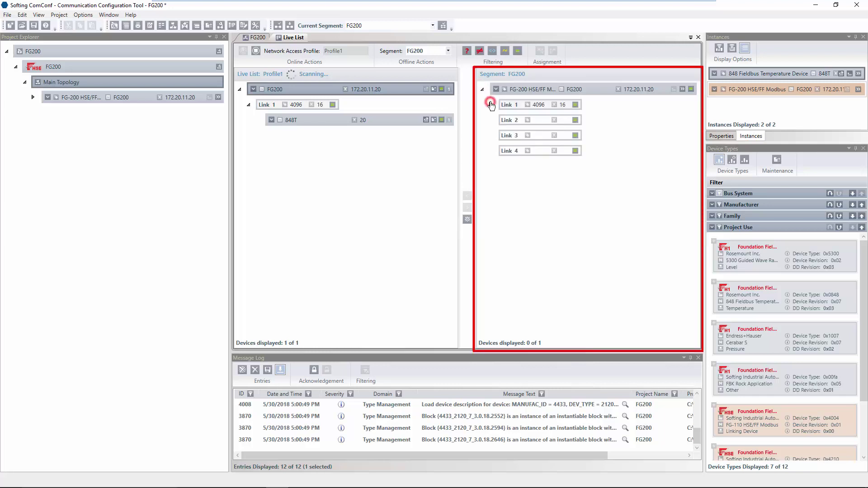
left_click(490, 104)
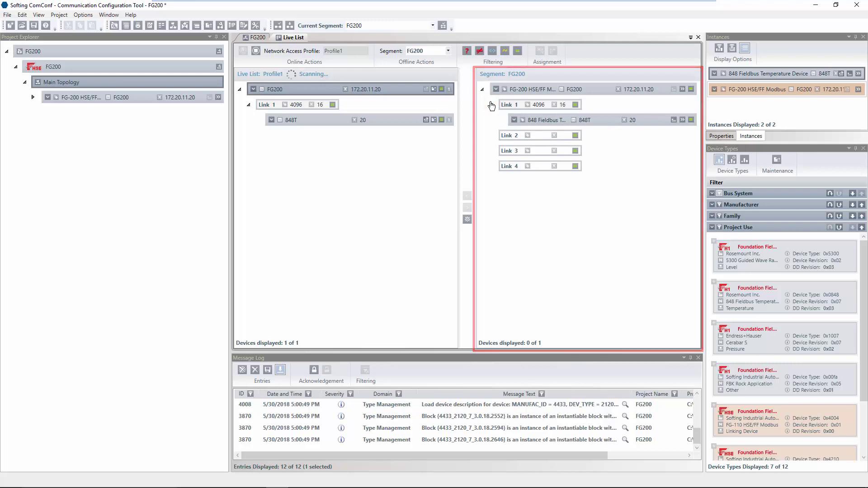